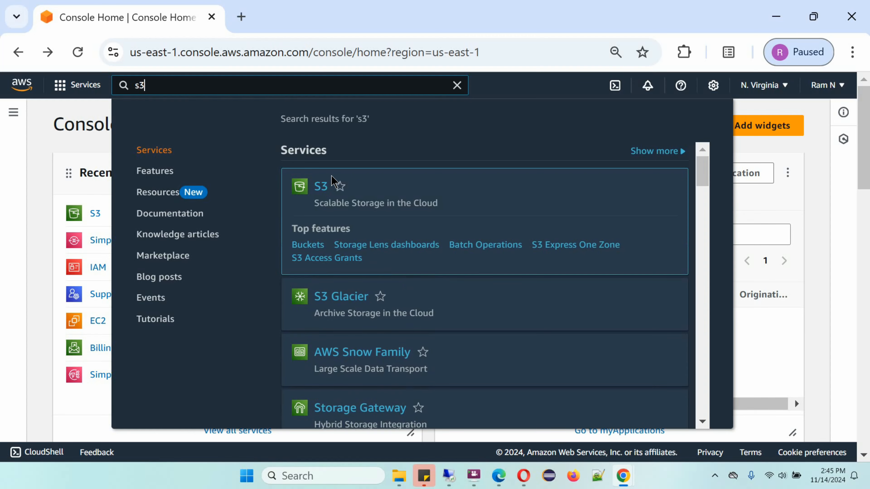
Open the S3 service and start creating a bucket in the US East (N. Virginia) region.
left_click(321, 186)
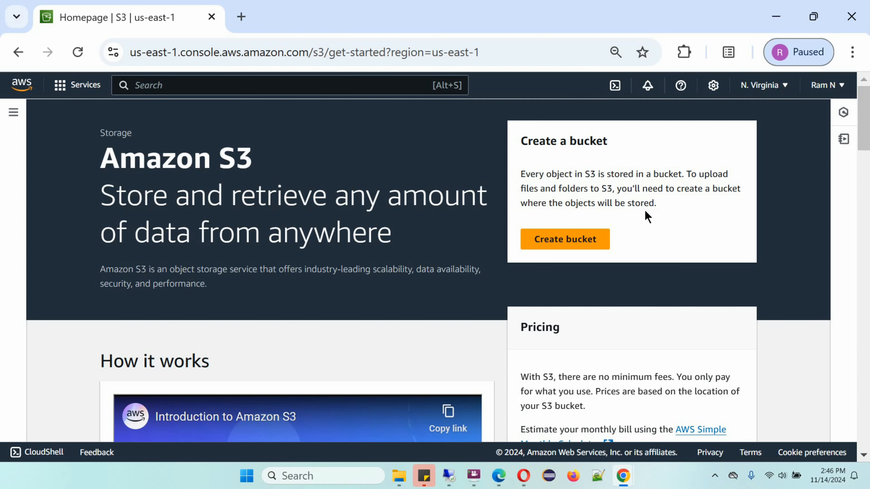
scroll(655, 234, "down", 2)
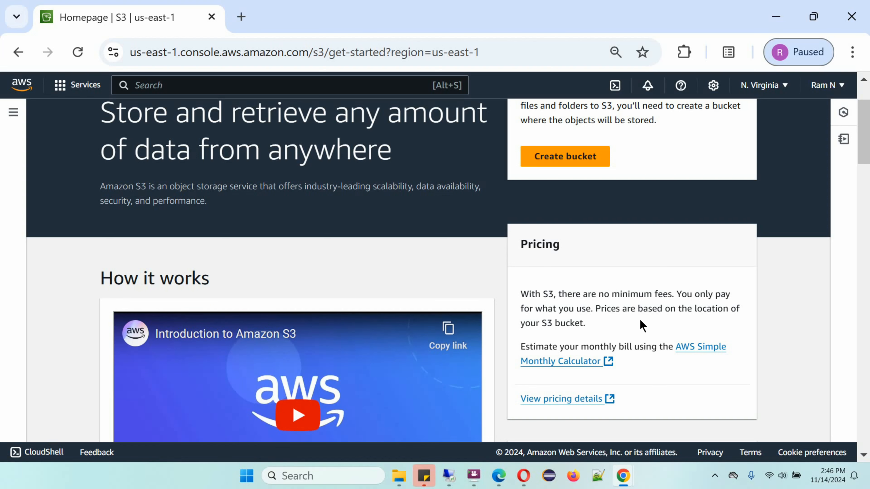
scroll(616, 237, "up", 2)
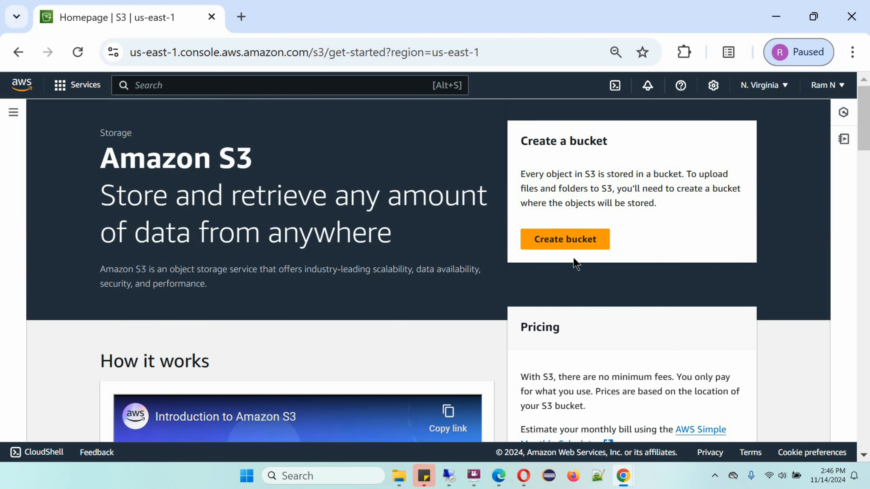
left_click(571, 244)
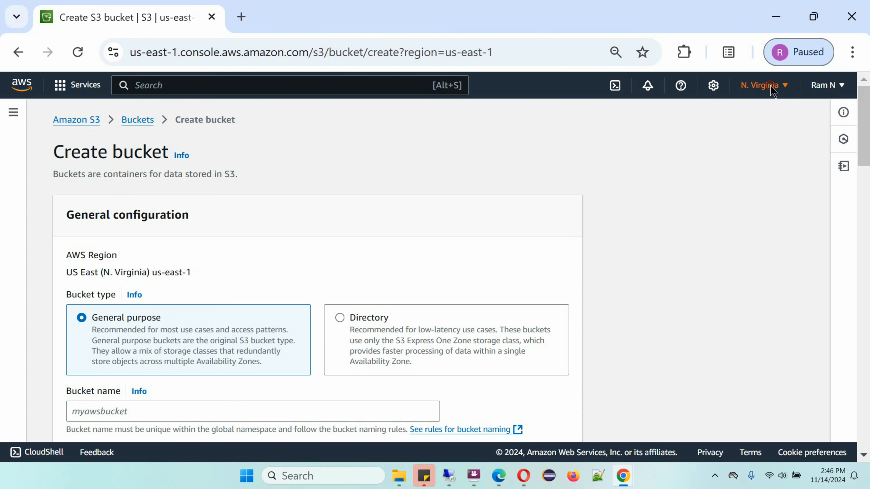
left_click(773, 91)
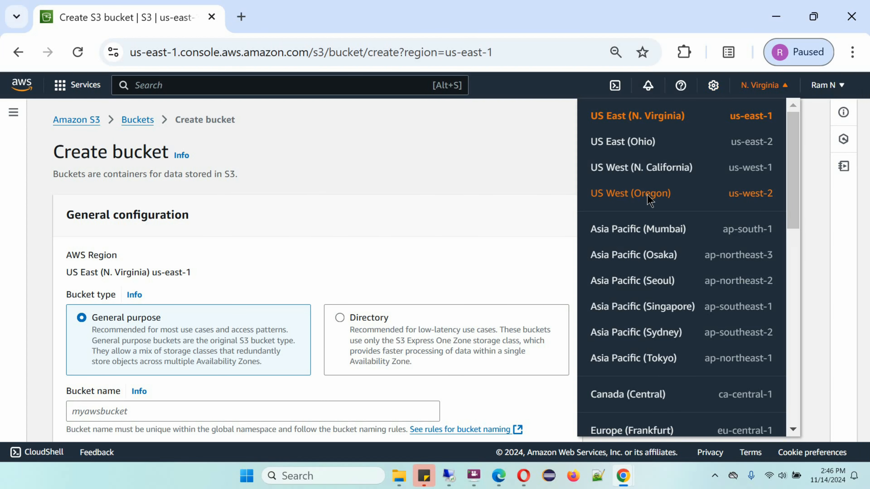
left_click(646, 118)
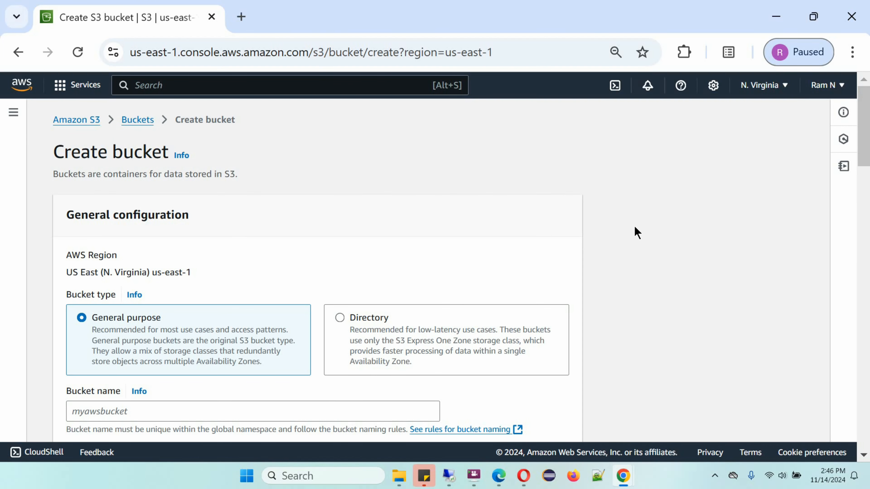
Name the general purpose bucket rambucket1234 and create it with the default settings.
left_click_drag(864, 149, 865, 180)
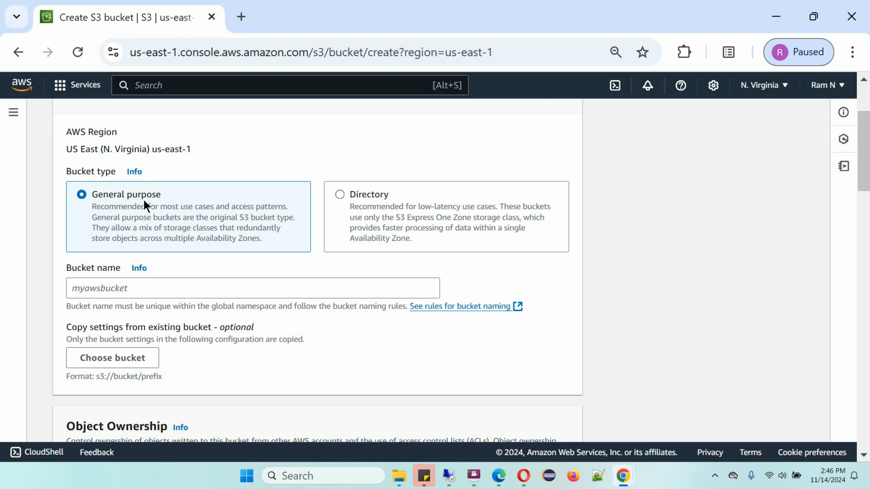
left_click(130, 289)
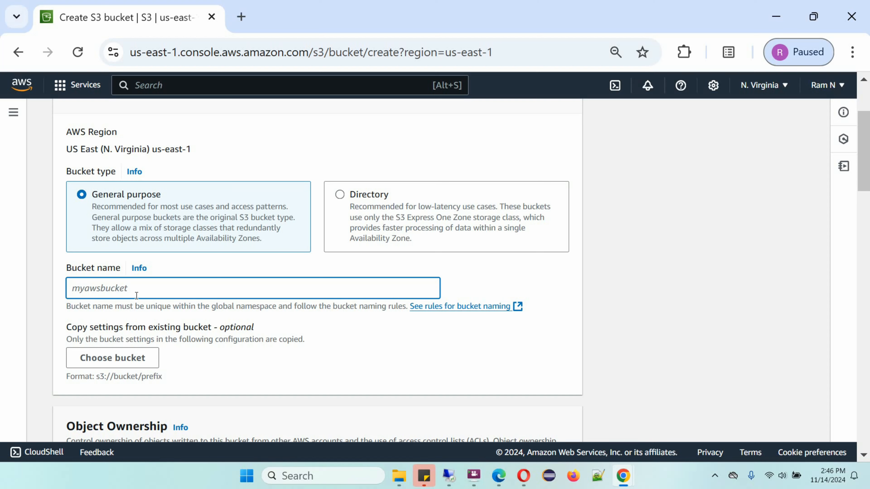
type("rambucket1234")
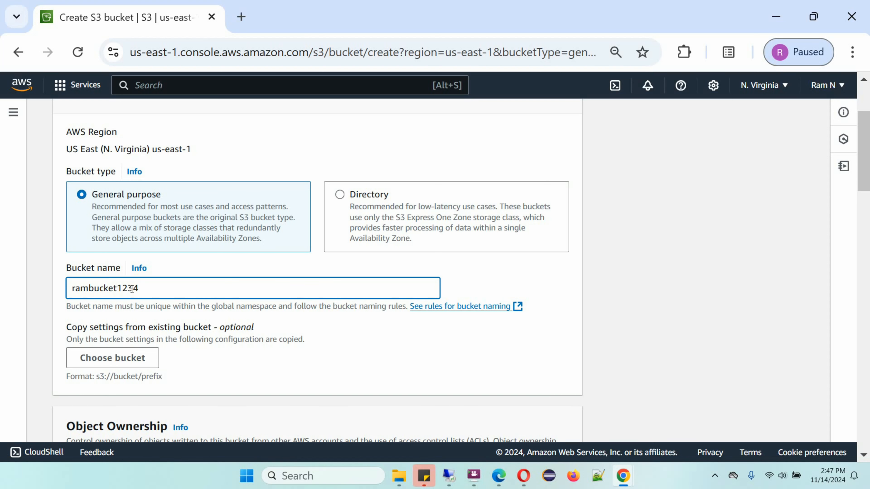
left_click(375, 347)
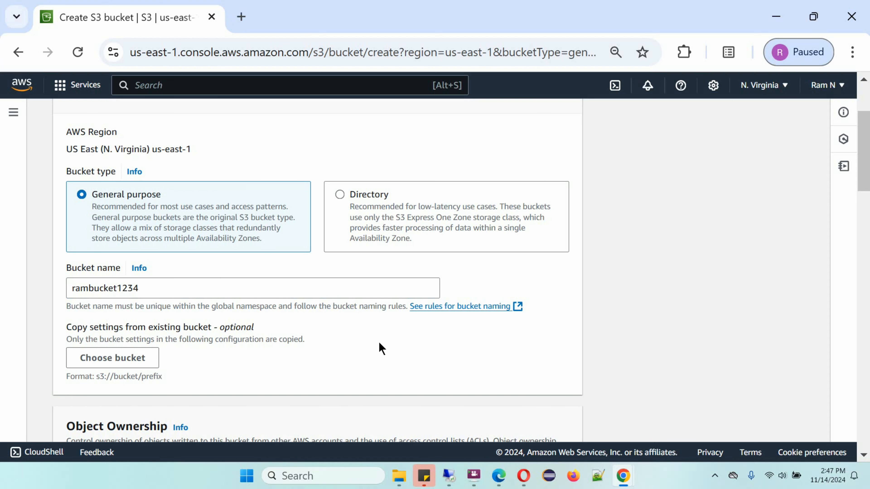
left_click_drag(863, 163, 823, 416)
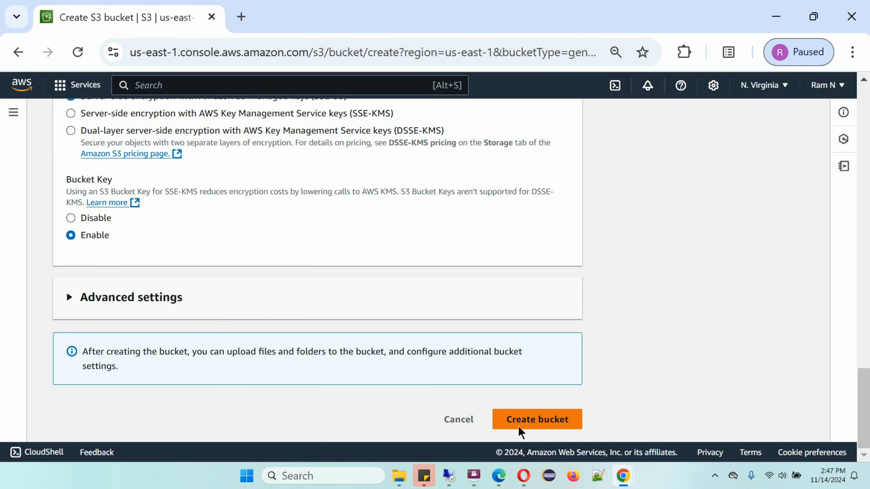
left_click(536, 420)
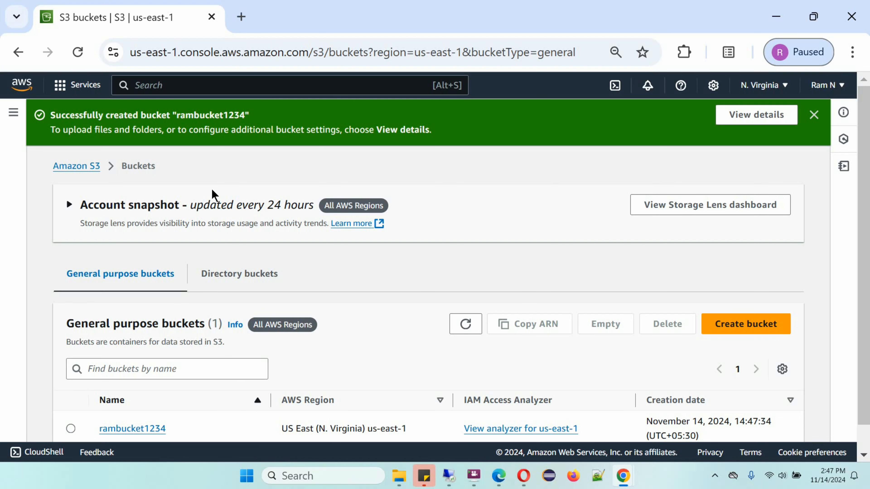
Open the rambucket1234 bucket and create a folder named iamge in it without specifying an encryption key.
scroll(855, 207, "down", 2)
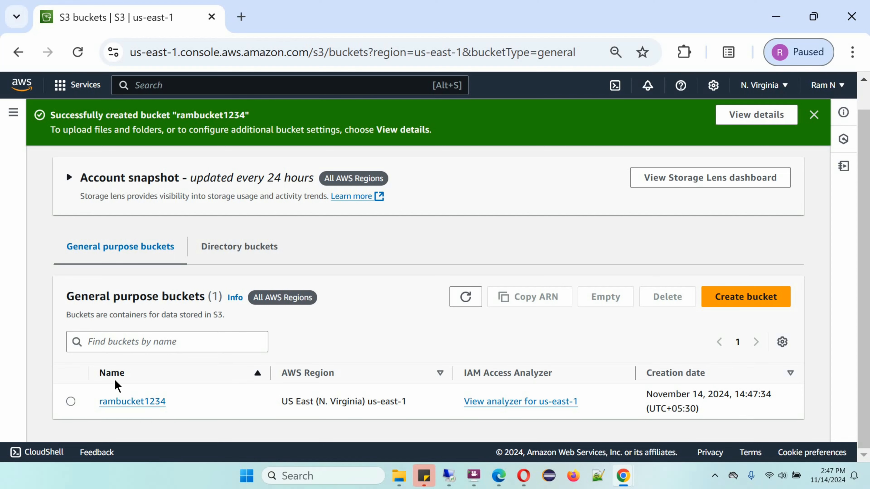
left_click(144, 401)
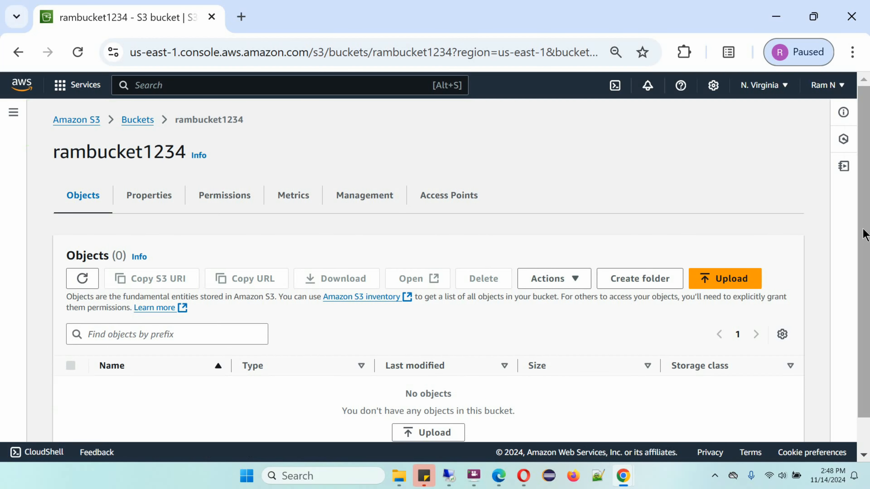
scroll(865, 234, "down", 1)
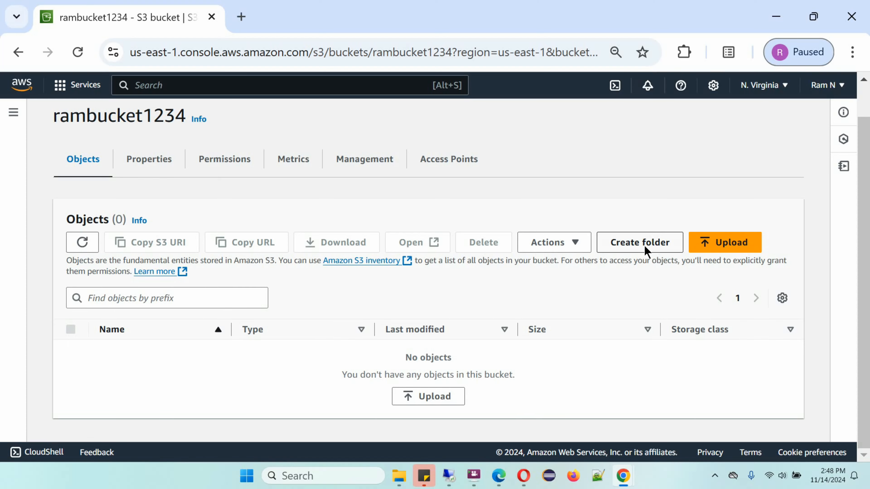
left_click(640, 243)
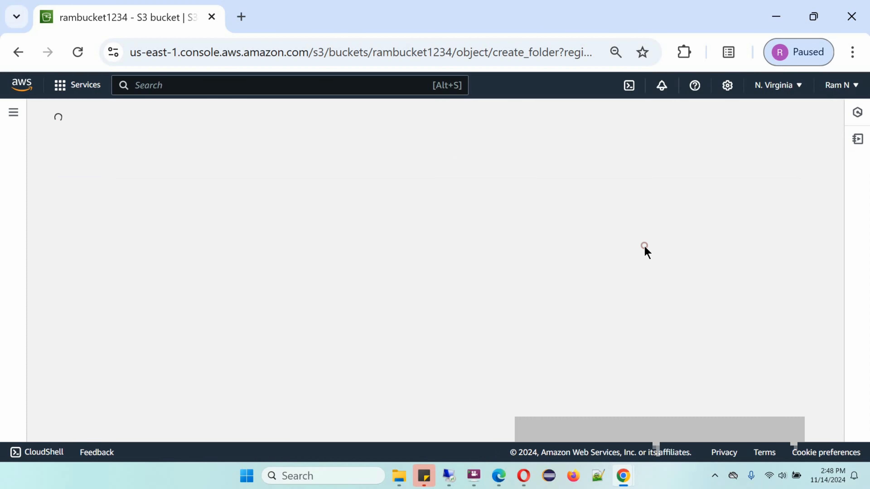
type("i")
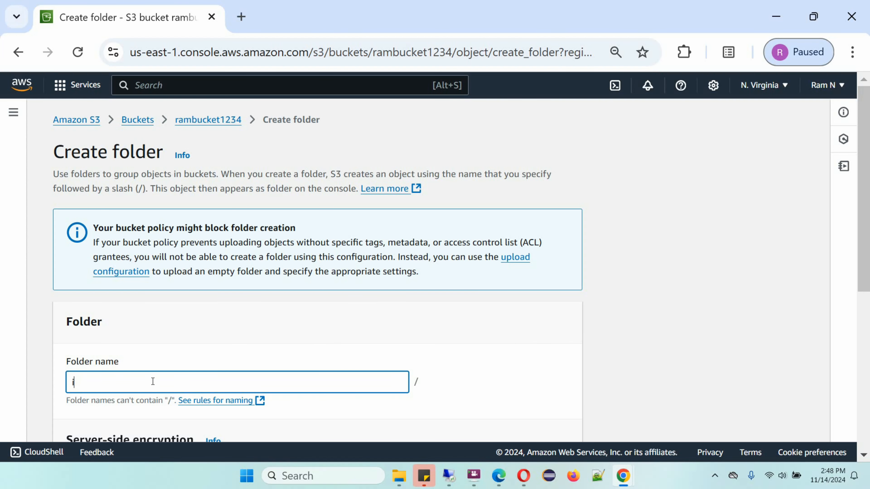
type("amge")
left_click_drag(862, 243, 869, 403)
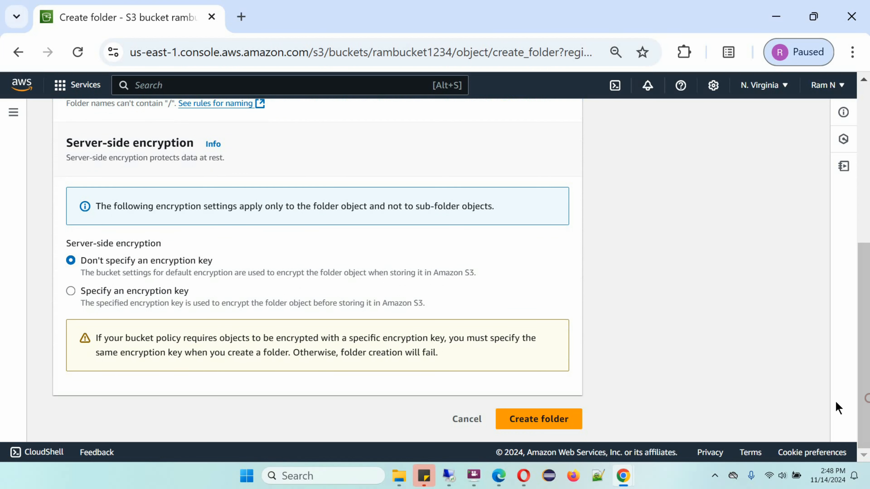
left_click(534, 426)
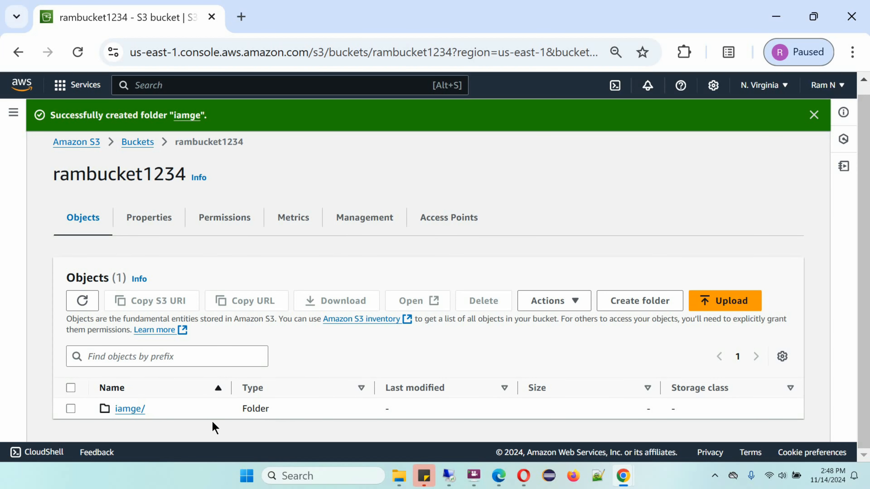
Upload Java Tutorial.jpg from the local BBFlashback folder into the bucket's iamge folder.
left_click(120, 409)
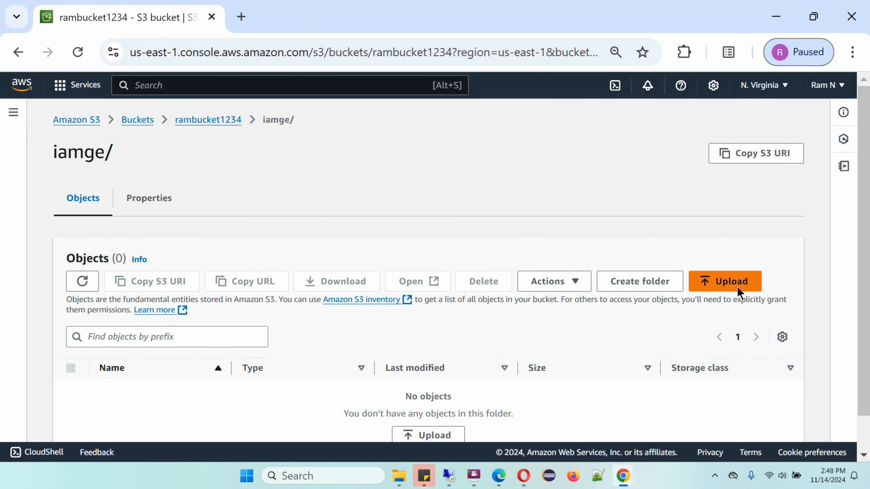
left_click(728, 281)
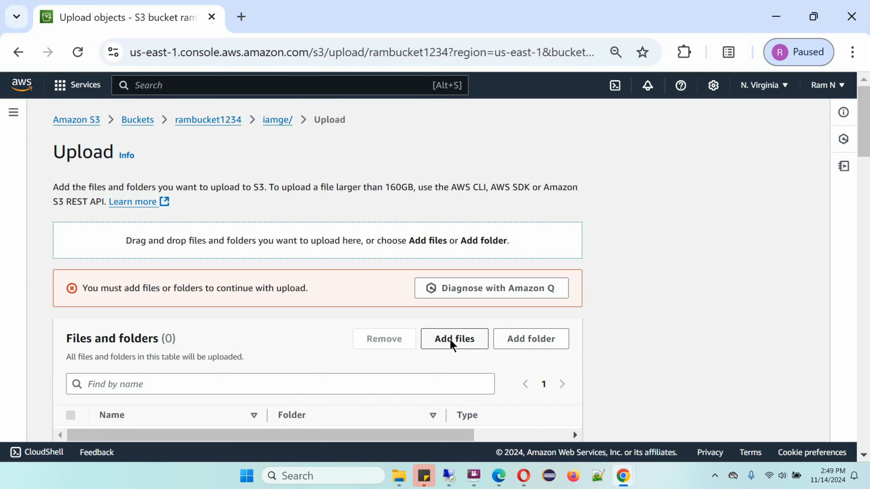
left_click(452, 340)
left_click(406, 274)
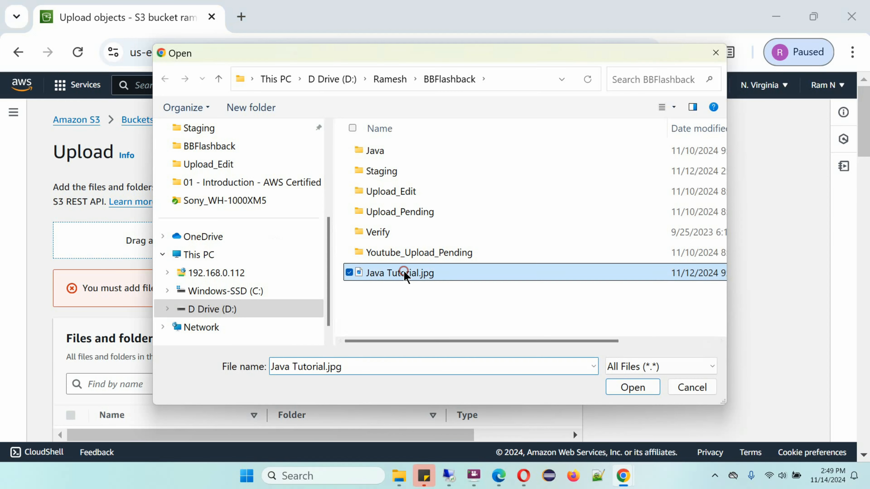
left_click(627, 388)
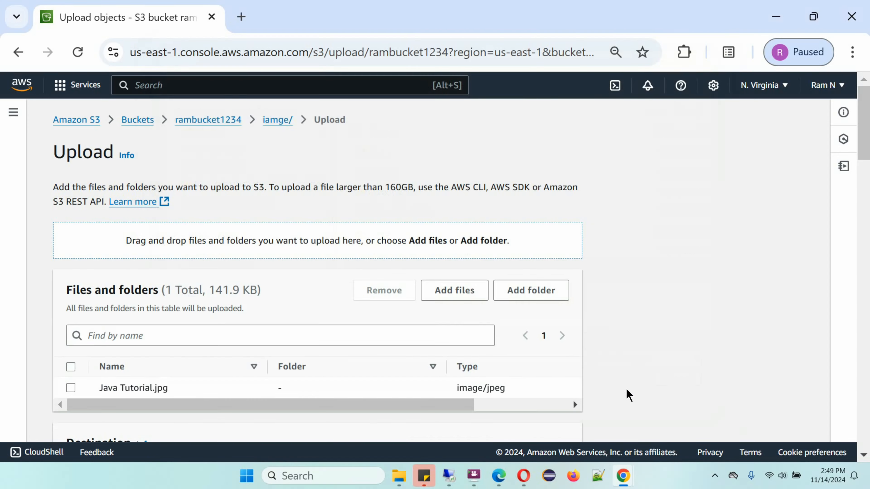
scroll(101, 254, "down", 3)
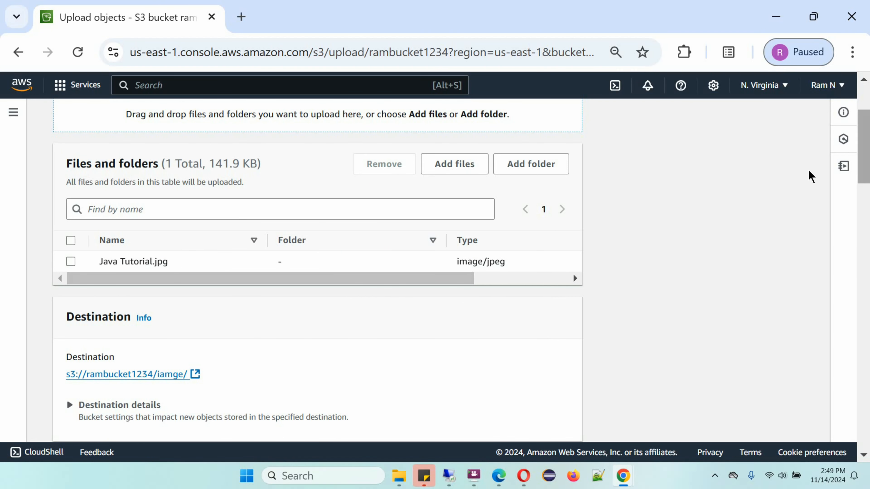
left_click_drag(864, 152, 869, 418)
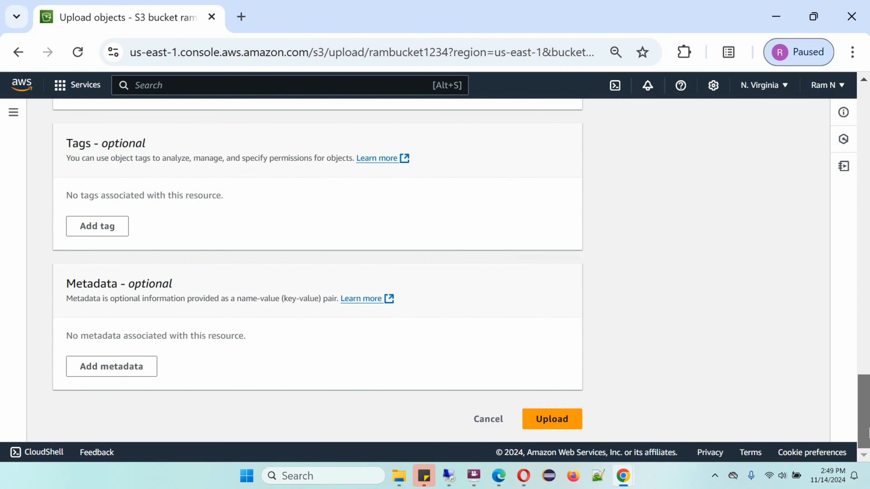
left_click(559, 419)
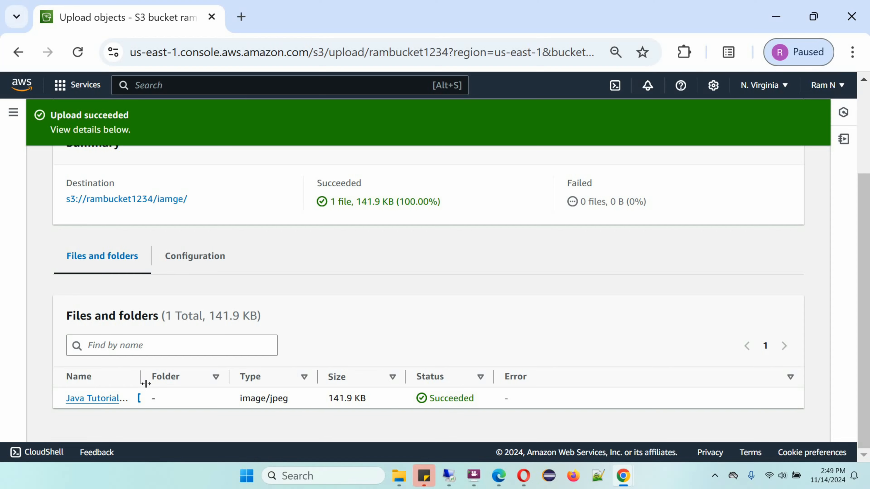
Open the uploaded Java Tutorial.jpg object and review its object overview, including the S3 URI and object URL.
left_click_drag(139, 380, 179, 380)
left_click(118, 400)
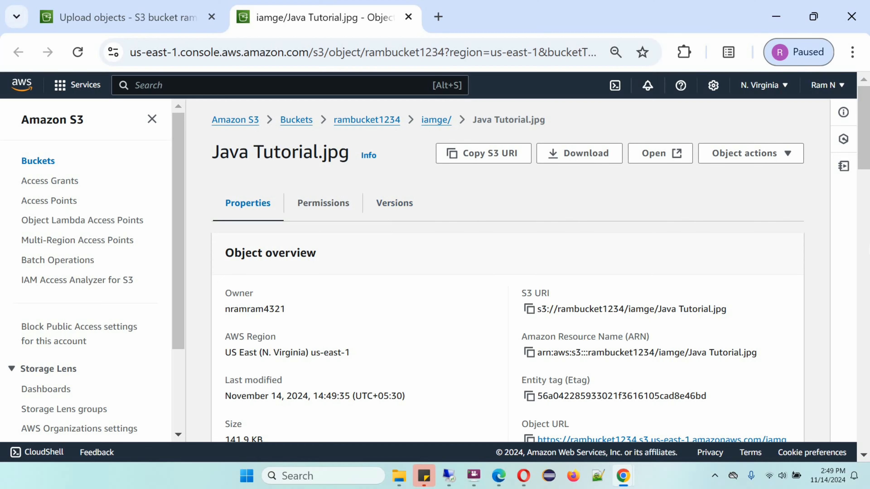
left_click_drag(867, 150, 869, 176)
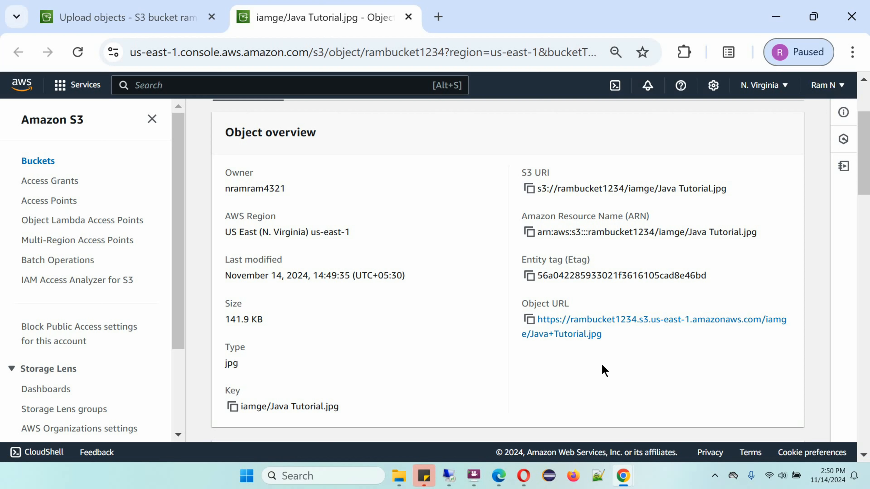
scroll(605, 367, "up", 3)
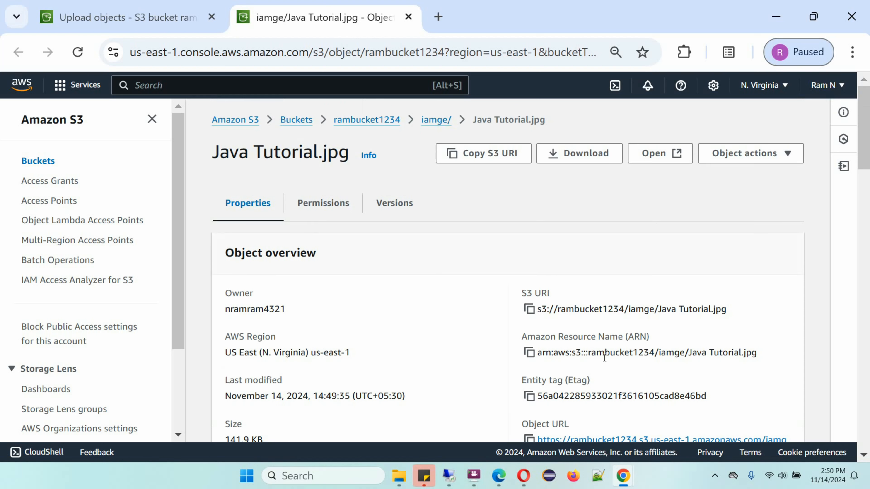
Return to the bucket list and try to delete the rambucket1234 bucket.
left_click(303, 119)
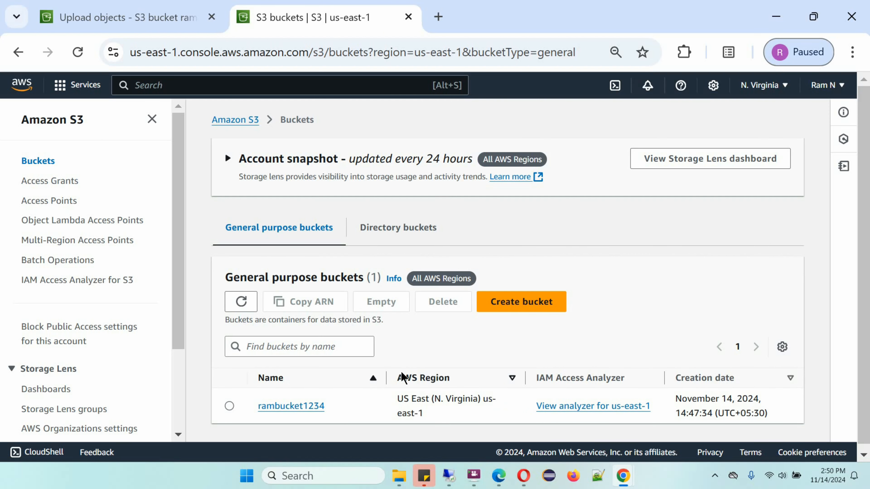
left_click(230, 407)
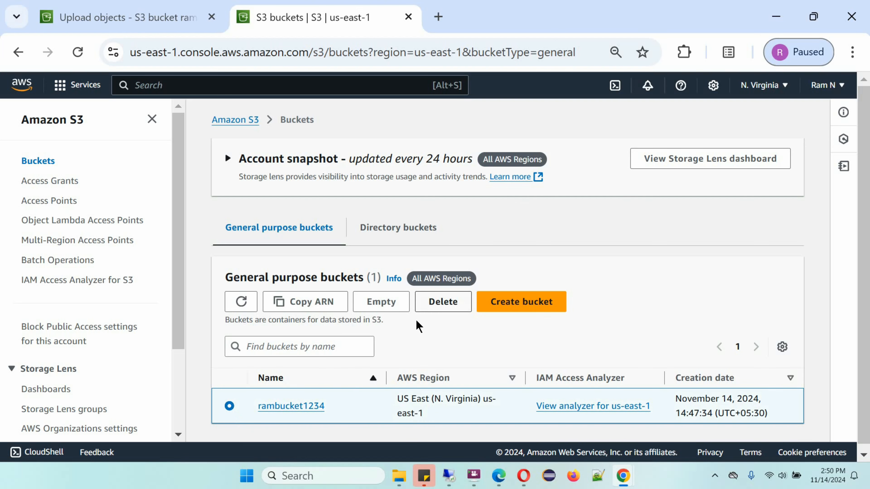
left_click(434, 302)
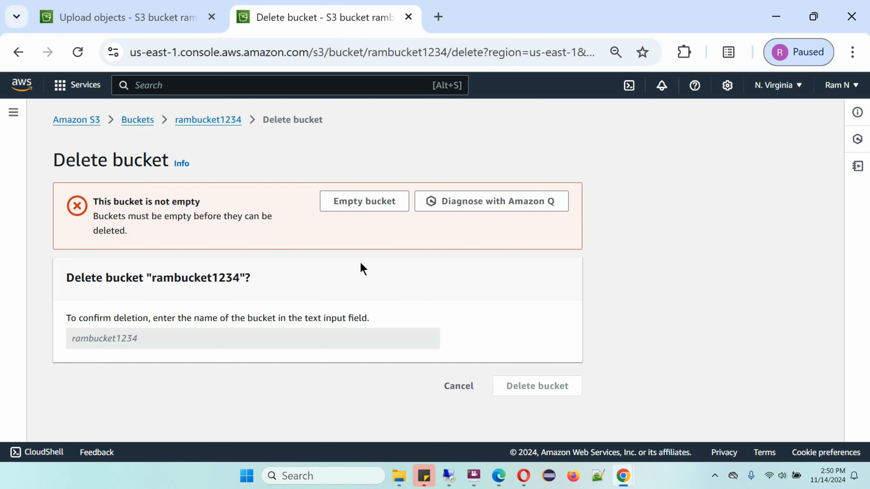
Empty the rambucket1234 bucket, confirming with the text permanently delete, and exit the status page back to the bucket list.
left_click(366, 210)
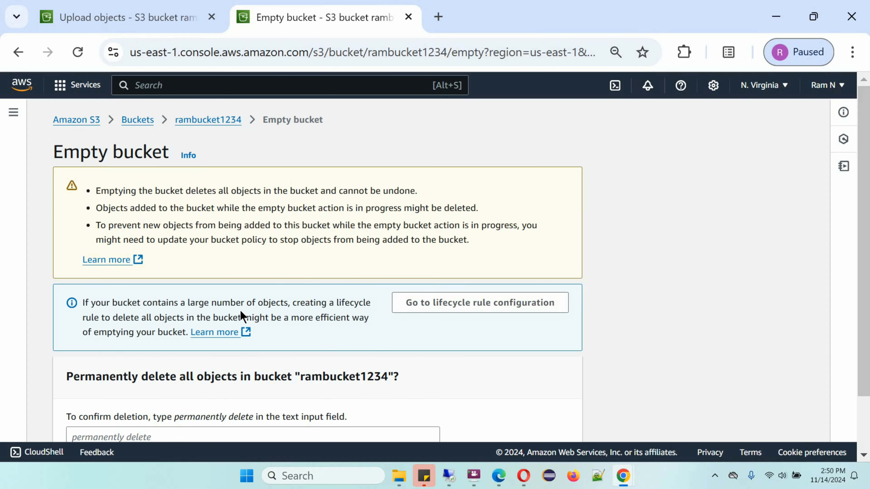
scroll(267, 304, "down", 2)
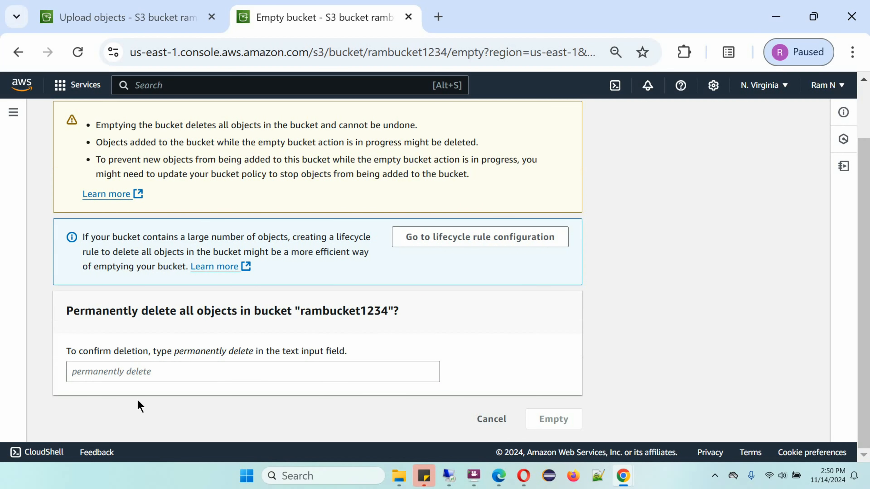
left_click(122, 374)
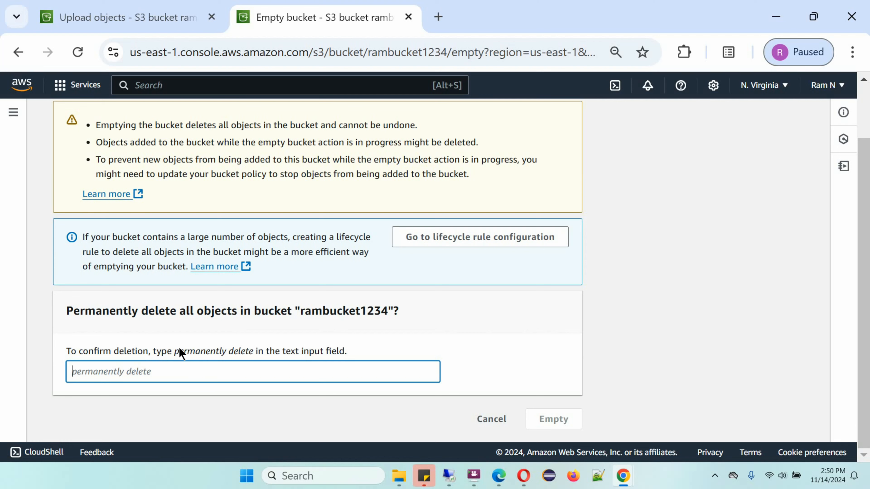
type("permanently delete")
left_click(554, 420)
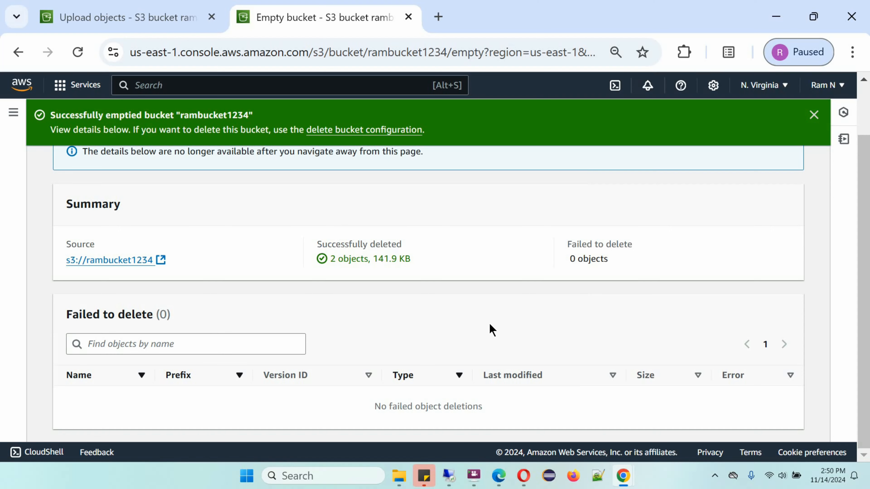
scroll(406, 344, "up", 2)
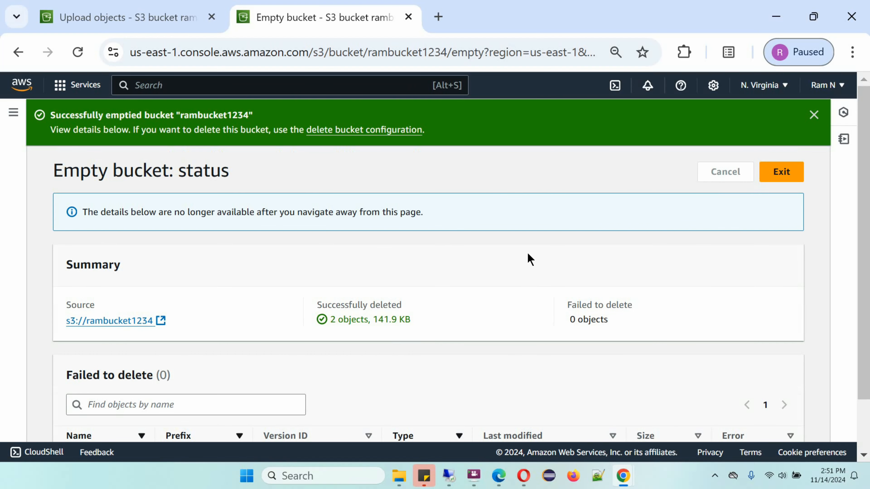
left_click(785, 171)
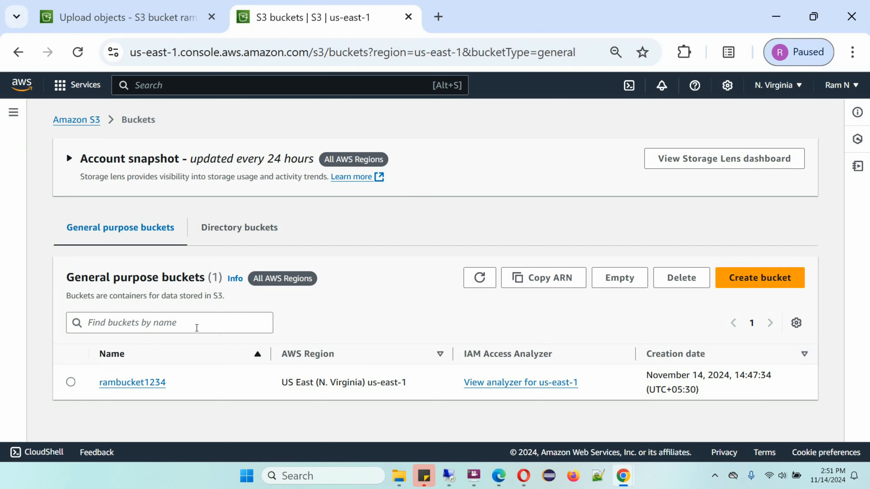
Delete the emptied rambucket1234 bucket, entering its name rambucket1234 to confirm the deletion.
left_click(70, 383)
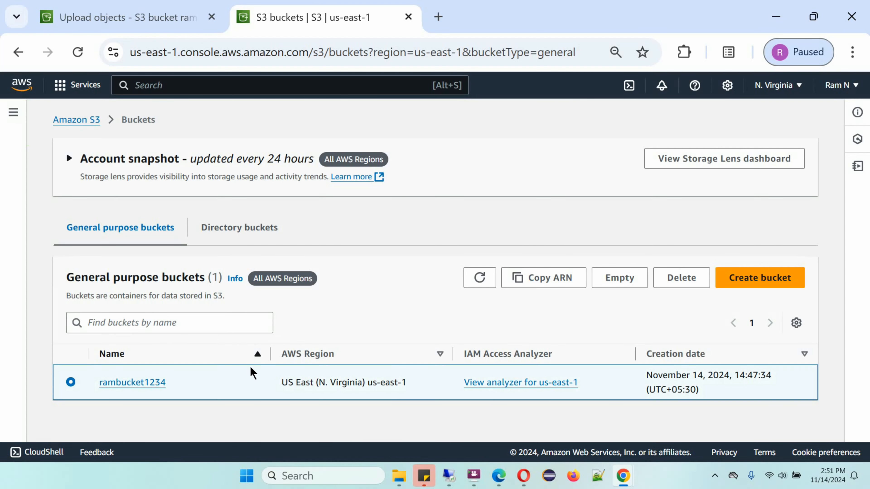
left_click(692, 280)
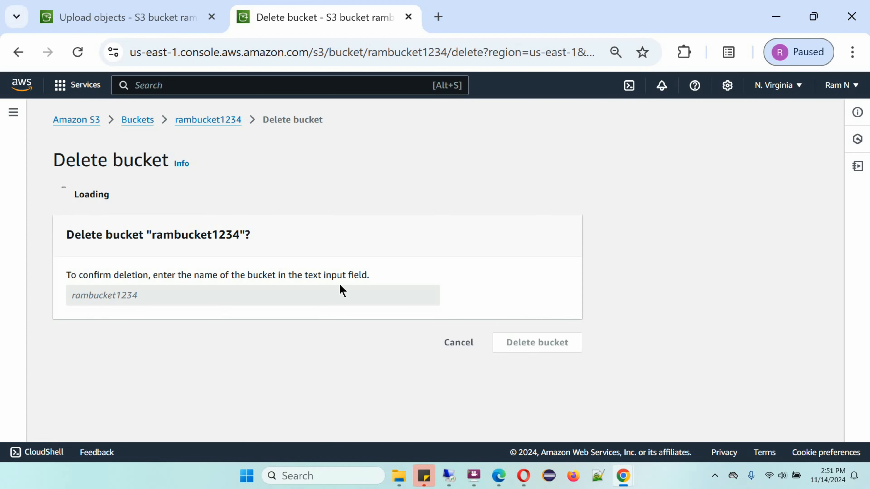
left_click(145, 418)
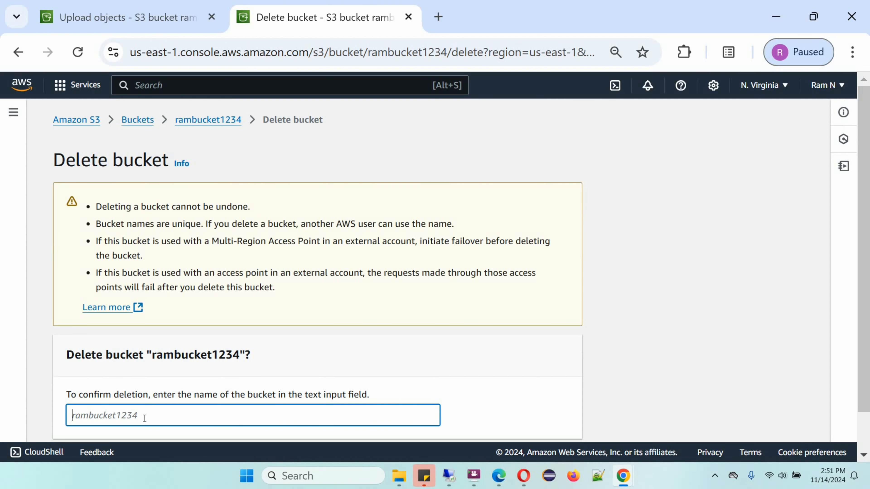
type("rambucket1234")
scroll(525, 335, "down", 2)
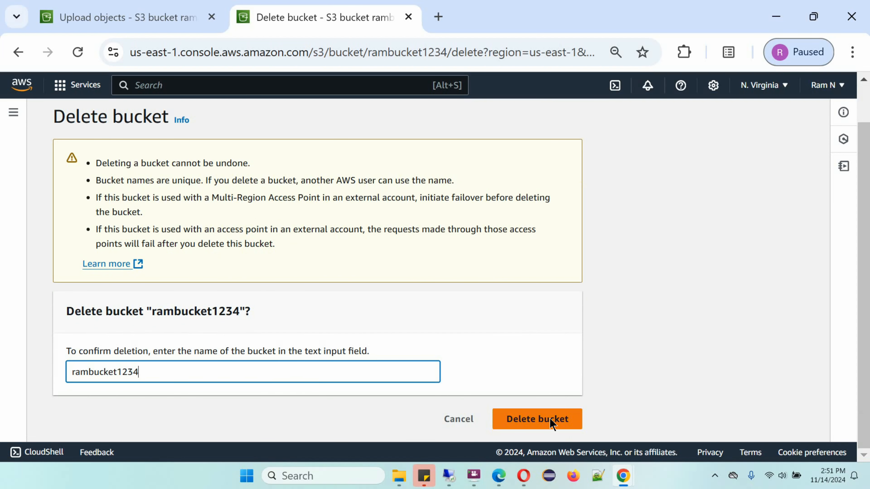
left_click(550, 422)
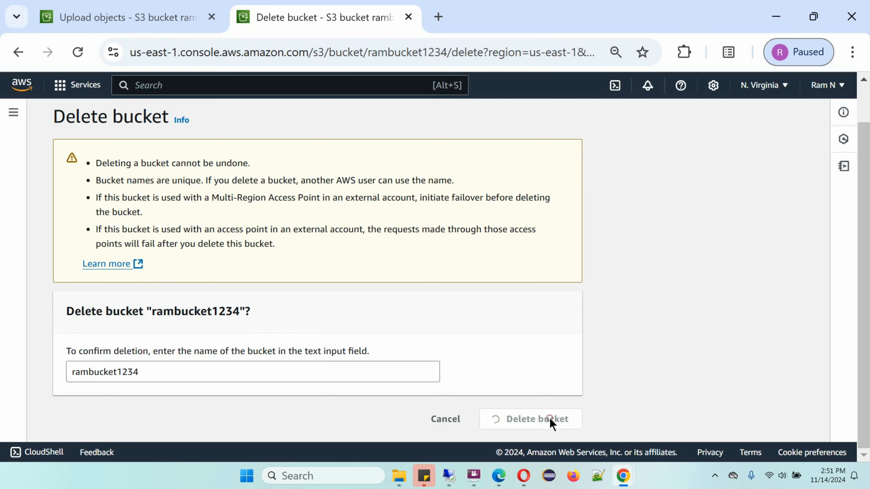